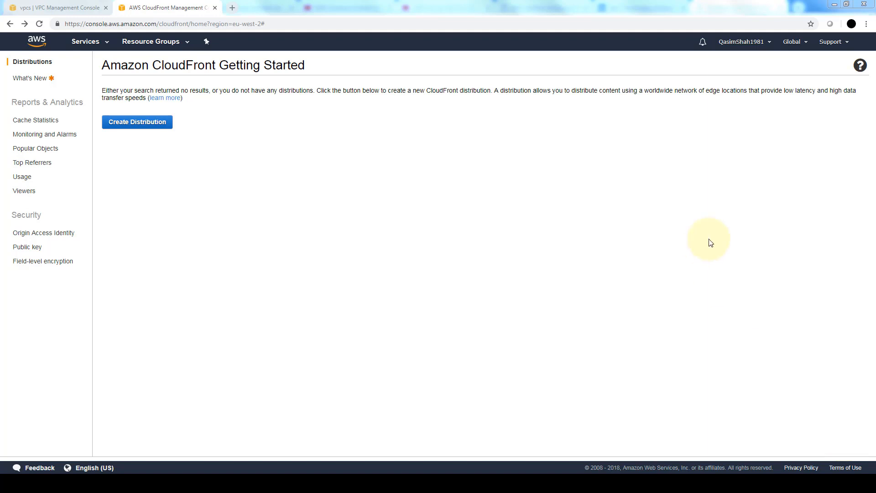
Go to the S3 service and start creating a new bucket
{"action": "left_click", "coordinate": [108, 42]}
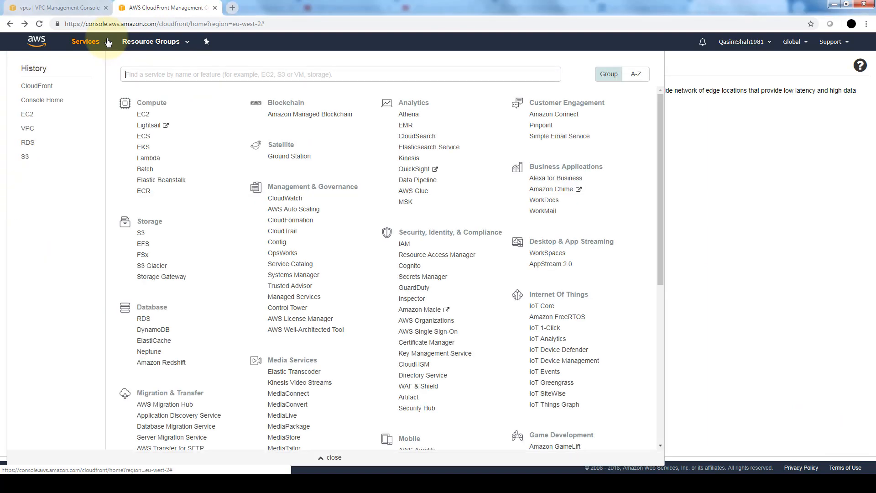
{"action": "left_click", "coordinate": [142, 235]}
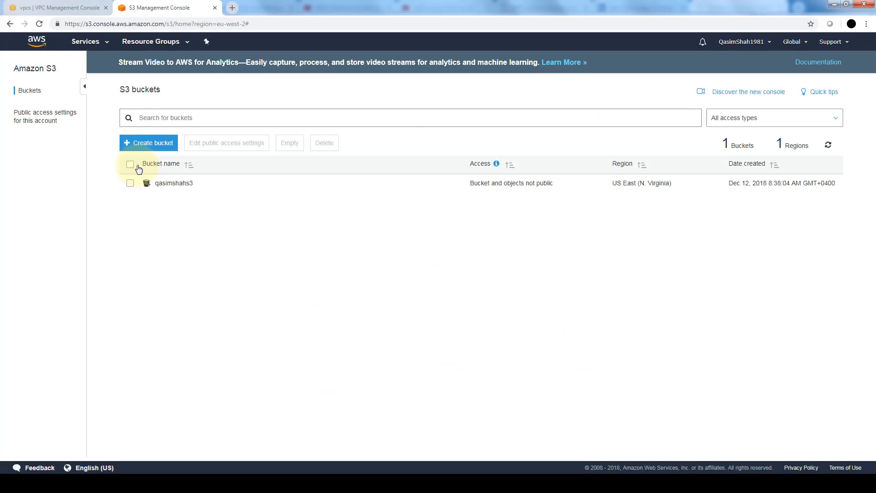
{"action": "left_click", "coordinate": [163, 144]}
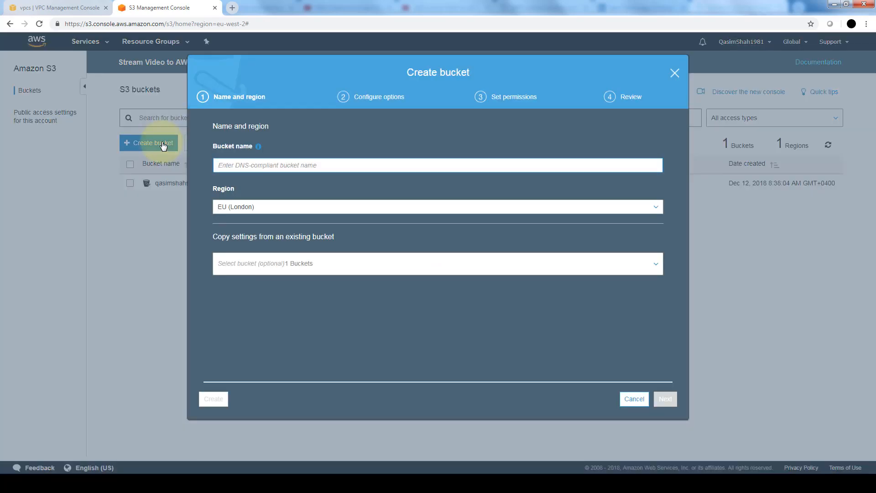
{"action": "type", "text": "Qas"}
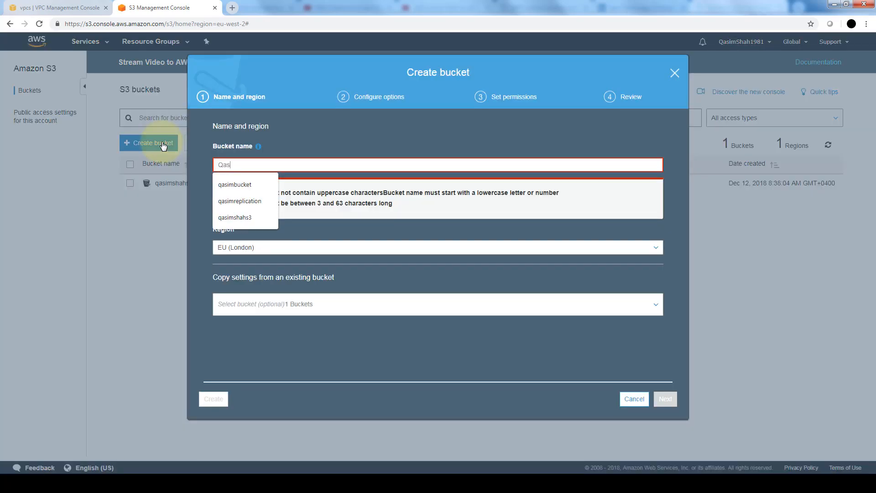
{"action": "type", "text": "imclo"}
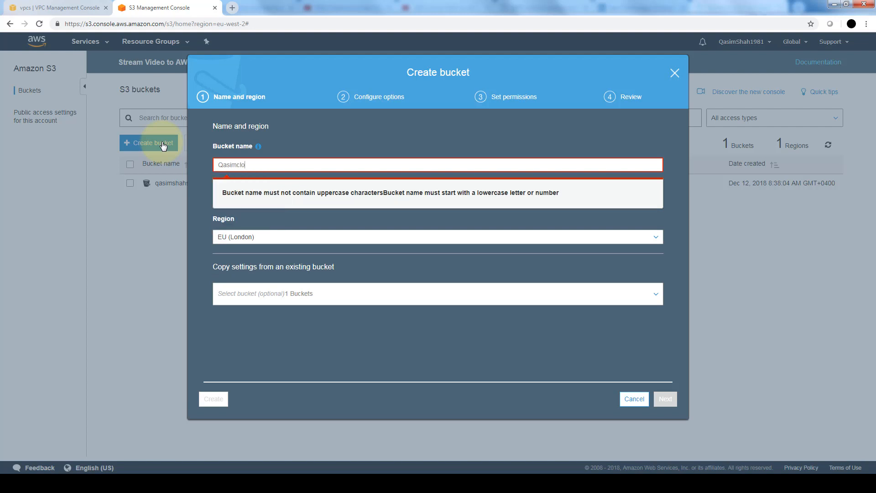
{"action": "type", "text": "udfront"}
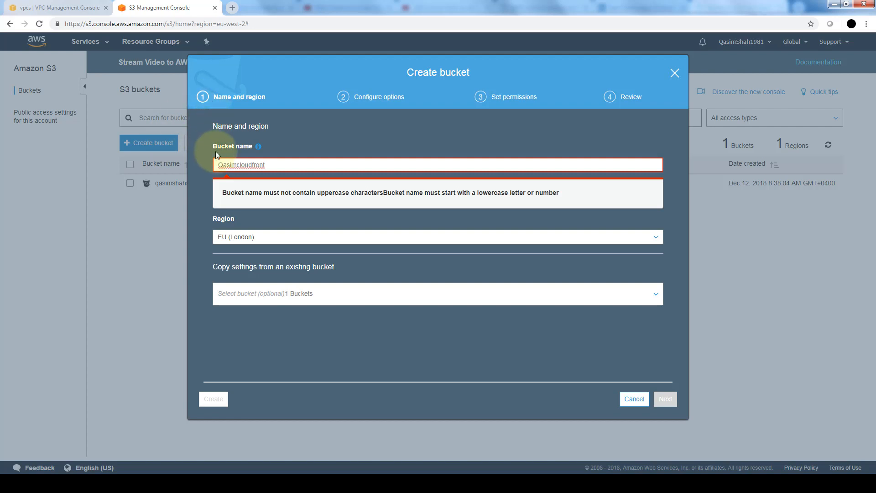
{"action": "left_click", "coordinate": [223, 164]}
{"action": "double_click", "coordinate": [223, 164]}
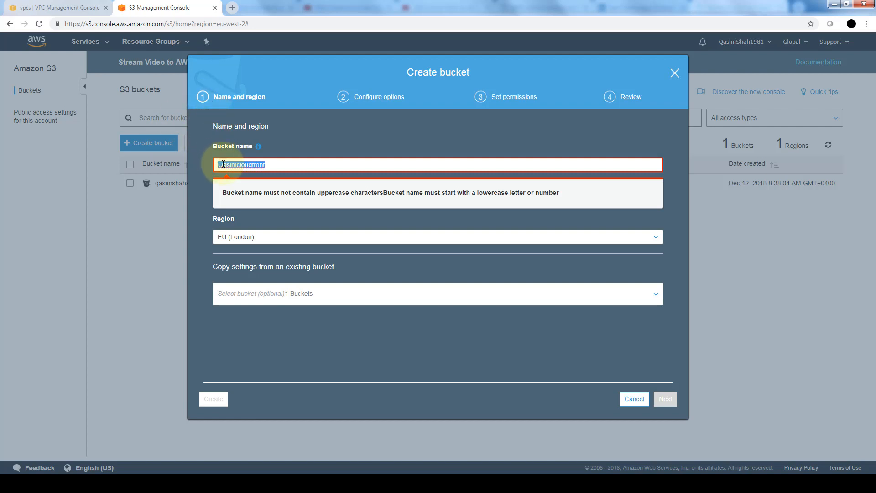
{"action": "key", "text": "BackSpace"}
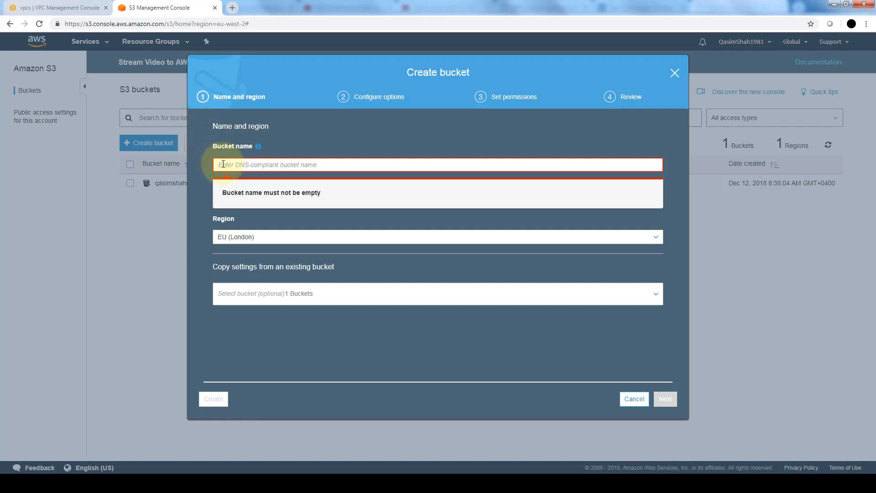
Create the bucket with the name qasimcloudfront in the EU (London) region and open it
{"action": "type", "text": "qasimcloudfront"}
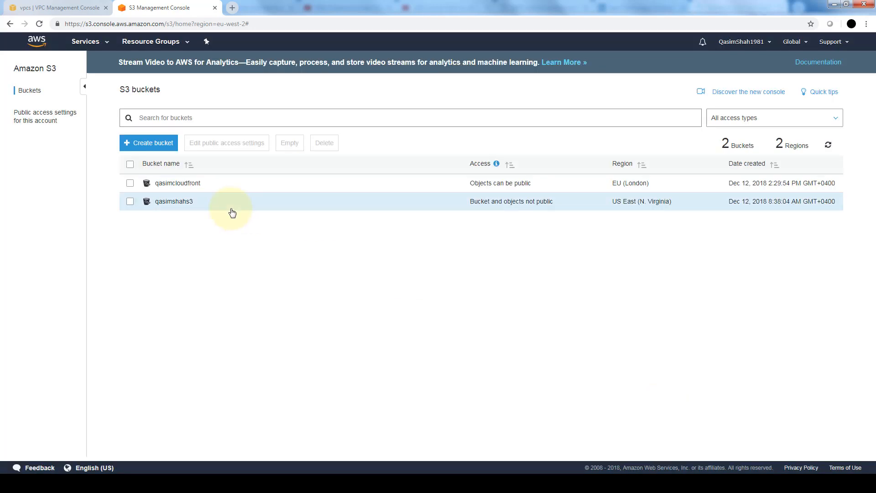
{"action": "left_click", "coordinate": [181, 184]}
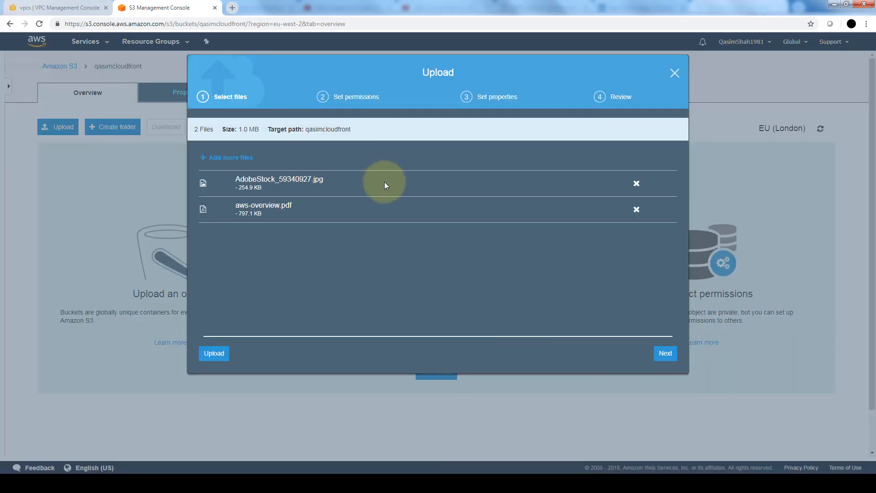
Upload AdobeStock_59340927.jpg and aws-overview.pdf to the bucket with public read access granted and the Standard storage class
{"action": "left_click", "coordinate": [665, 354]}
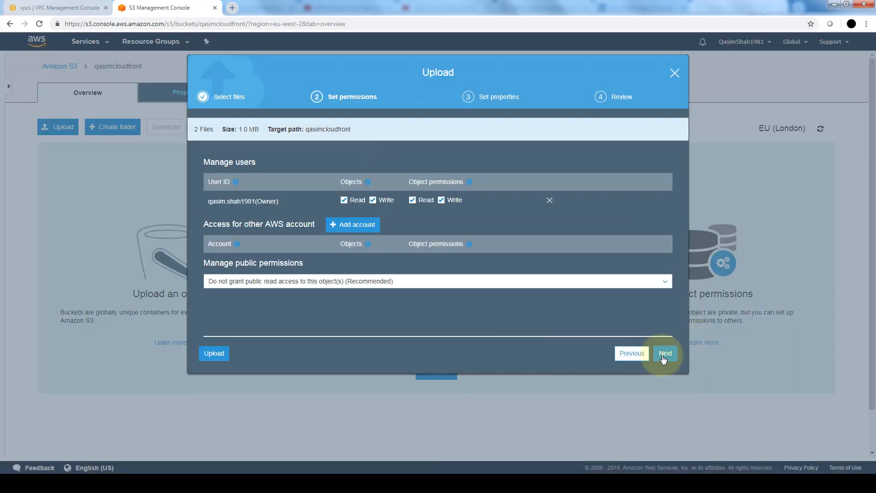
{"action": "left_click", "coordinate": [444, 285]}
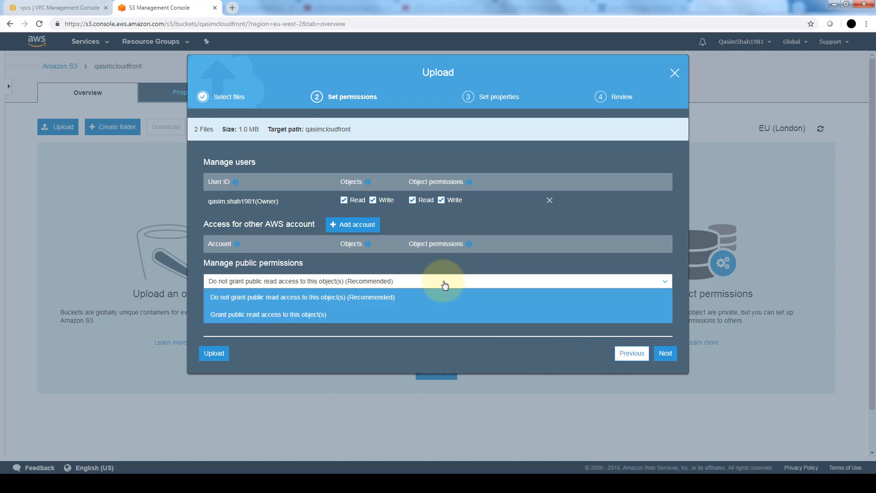
{"action": "left_click", "coordinate": [437, 319]}
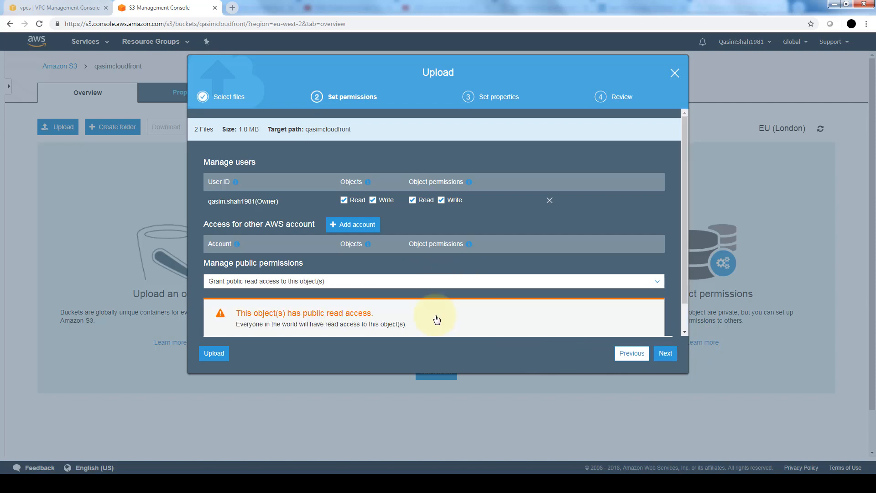
{"action": "left_click", "coordinate": [665, 353]}
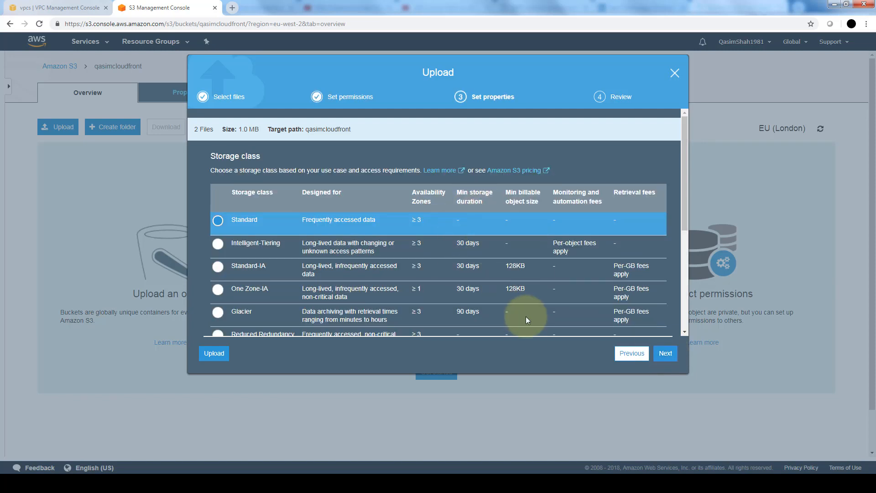
{"action": "left_click", "coordinate": [665, 353]}
{"action": "left_click", "coordinate": [665, 352]}
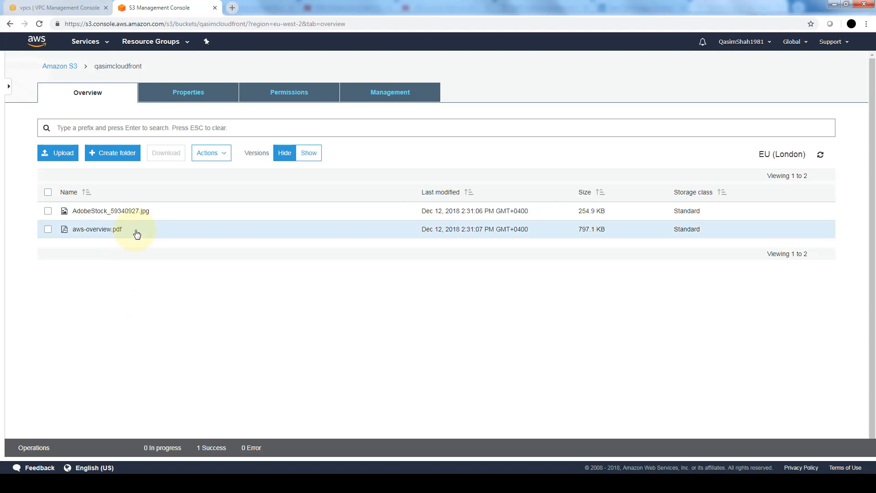
Check public access to AdobeStock_59340927.jpg by loading its S3 object link in a separate browser tab, and close that tab
{"action": "left_click", "coordinate": [109, 212]}
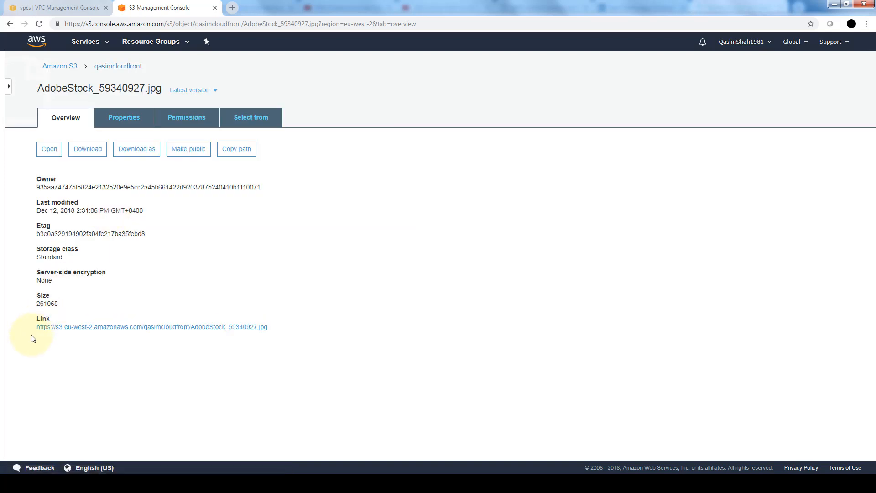
{"action": "left_click_drag", "start_coordinate": [34, 328], "coordinate": [287, 334]}
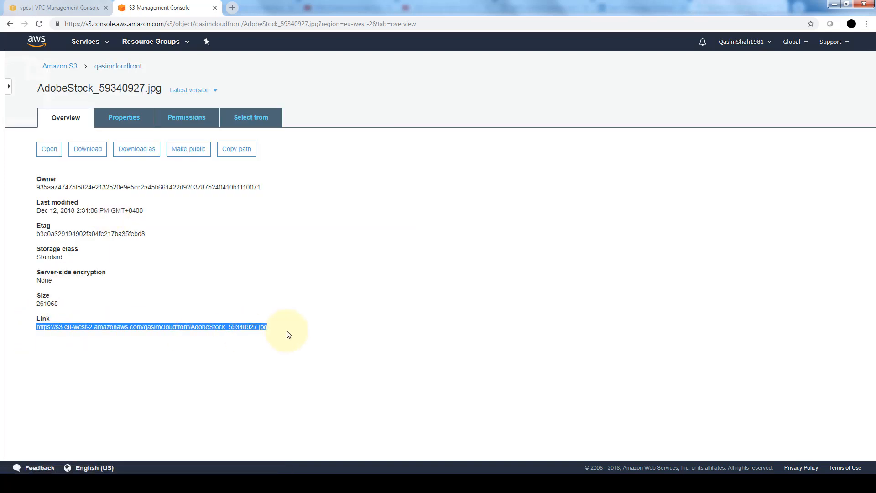
{"action": "left_click", "coordinate": [232, 9]}
{"action": "key", "text": "ctrl+v"}
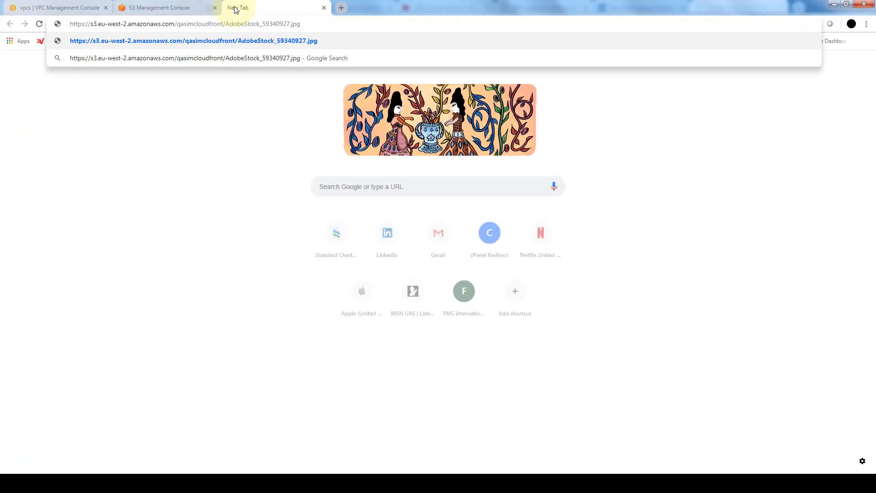
{"action": "key", "text": "Return"}
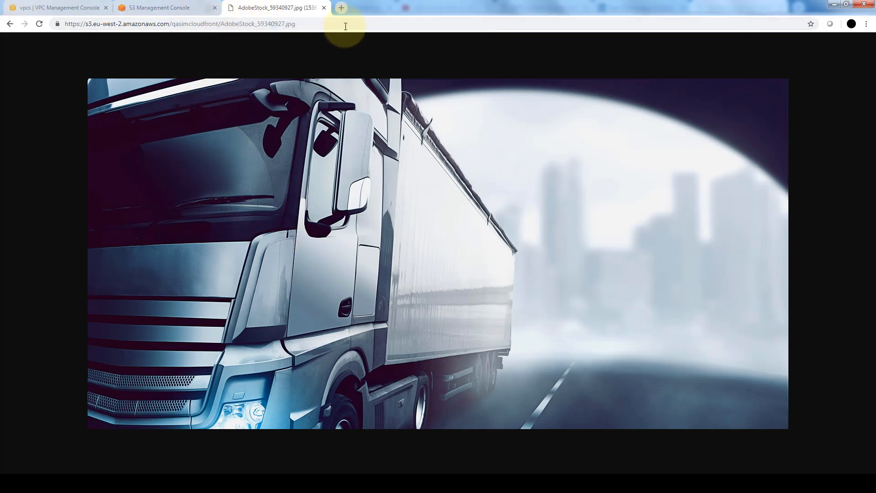
{"action": "left_click", "coordinate": [324, 8]}
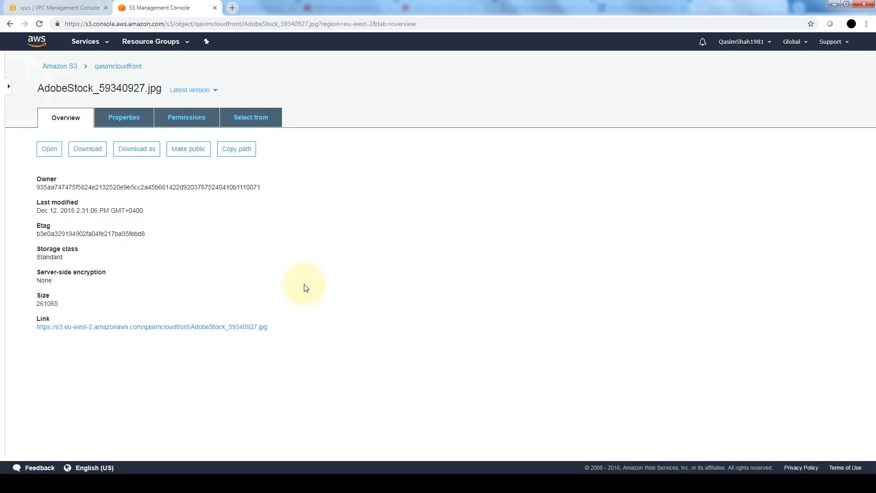
Start a new CloudFront web distribution with qasimcloudfront.s3.amazonaws.com as the origin domain name
{"action": "left_click", "coordinate": [87, 42]}
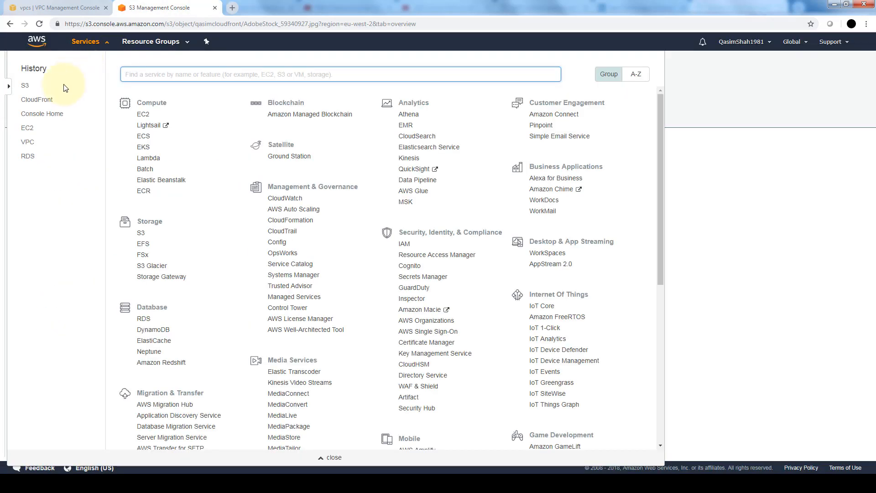
{"action": "left_click", "coordinate": [46, 104]}
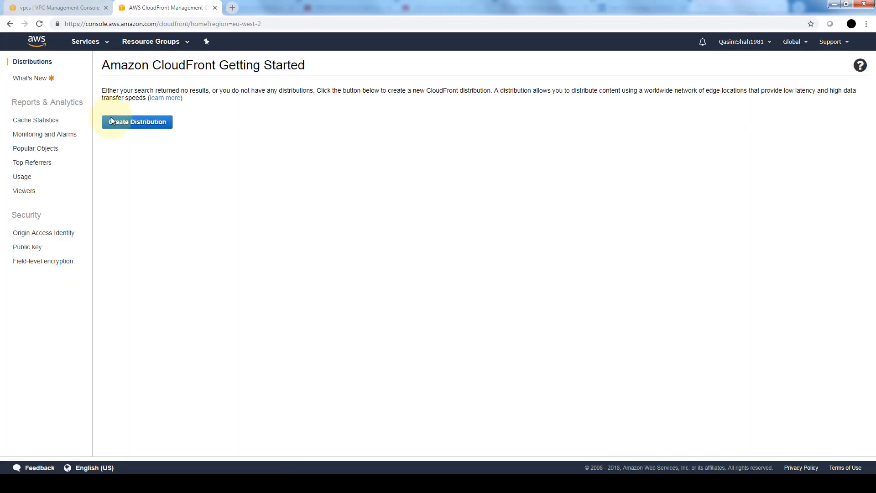
{"action": "left_click", "coordinate": [111, 121]}
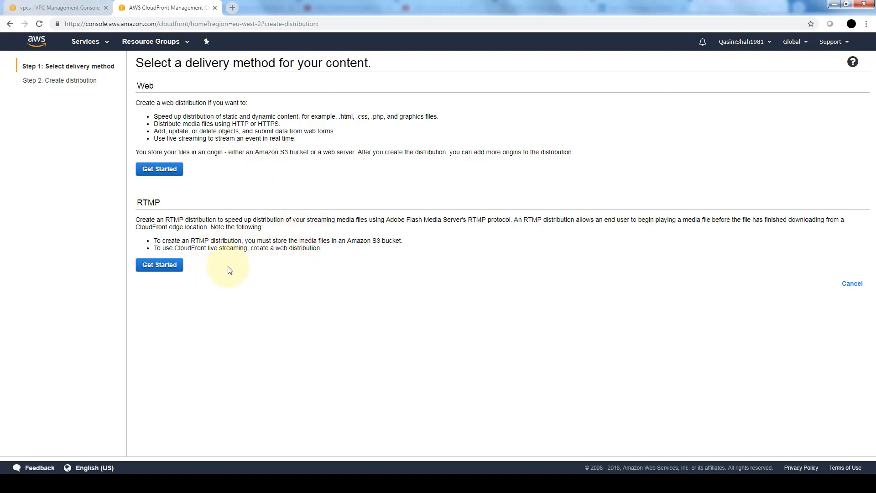
{"action": "left_click", "coordinate": [174, 171]}
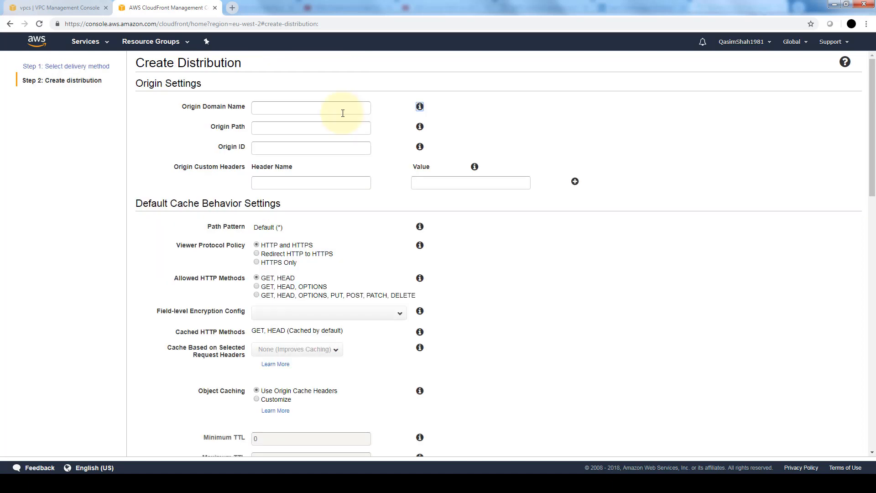
{"action": "left_click", "coordinate": [342, 112]}
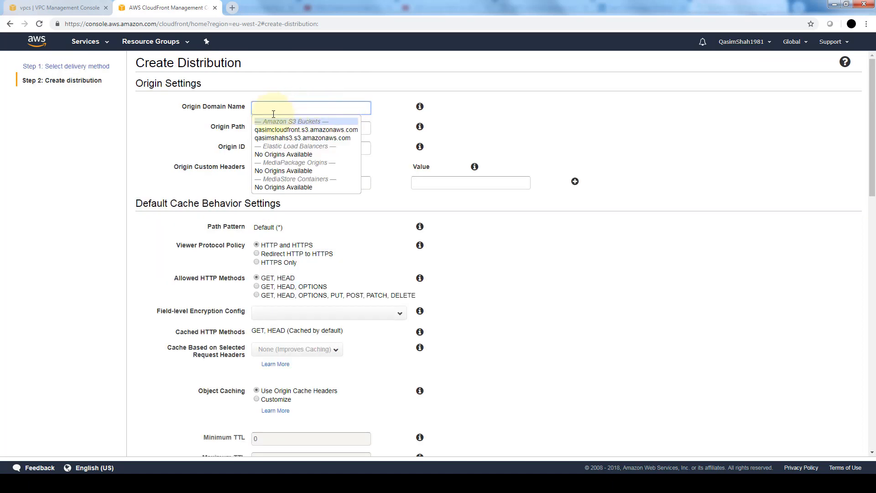
{"action": "left_click", "coordinate": [320, 130]}
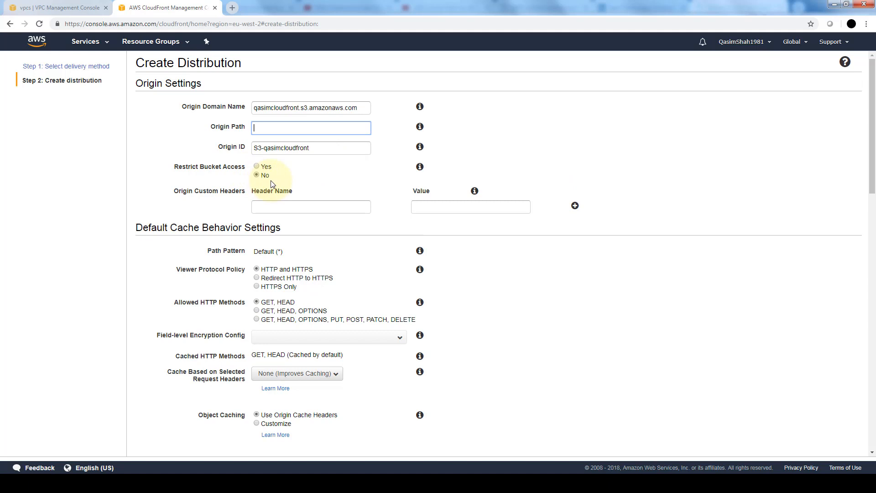
Create the distribution with price class Use All Edge Locations (Best Performance) and AWS WAF Web ACL None
{"action": "scroll", "coordinate": [602, 307], "scroll_direction": "down", "scroll_amount": 3}
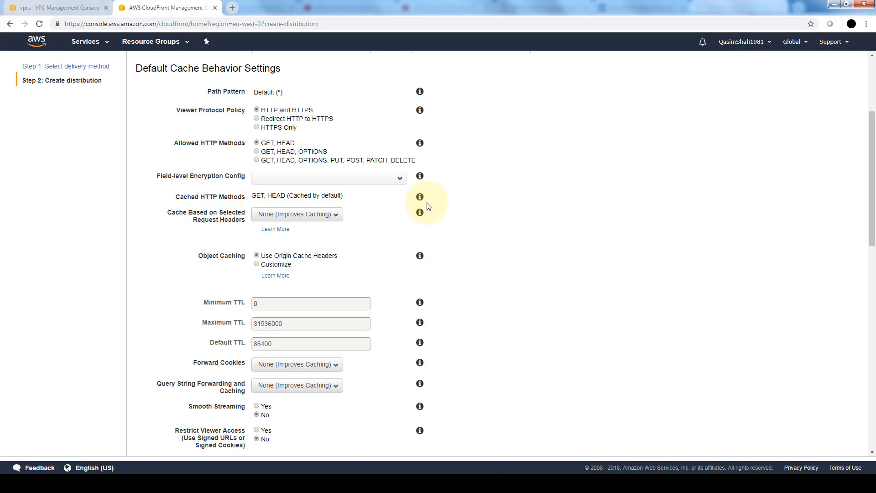
{"action": "scroll", "coordinate": [655, 280], "scroll_direction": "down", "scroll_amount": 10}
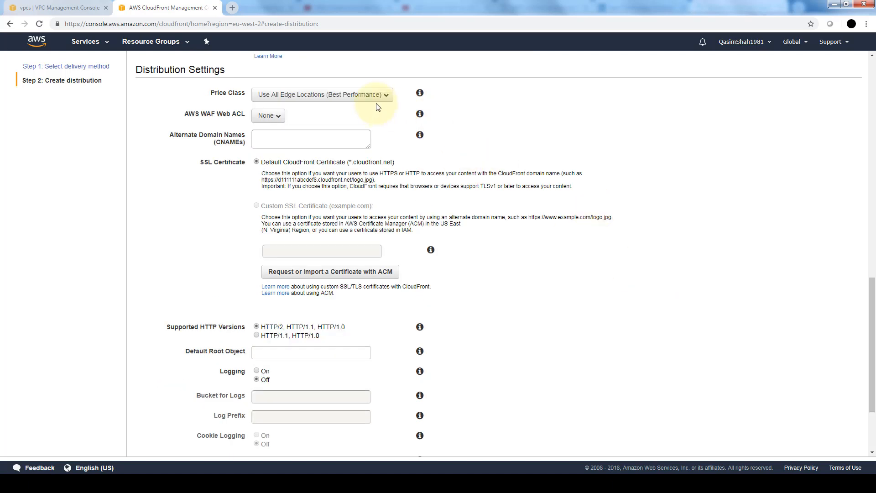
{"action": "left_click", "coordinate": [390, 101]}
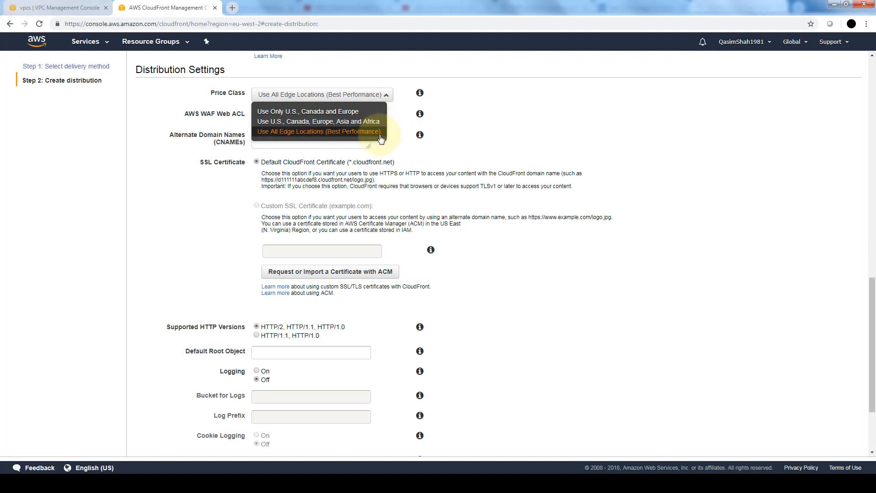
{"action": "left_click", "coordinate": [351, 131]}
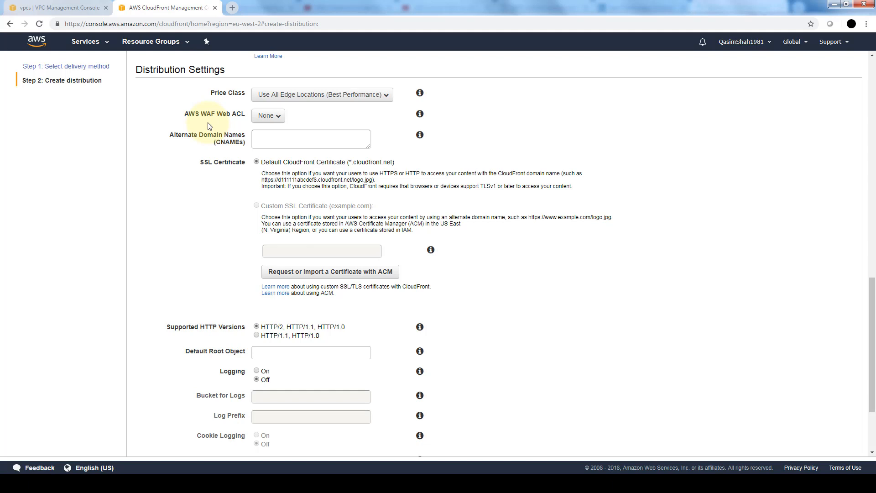
{"action": "left_click", "coordinate": [268, 116]}
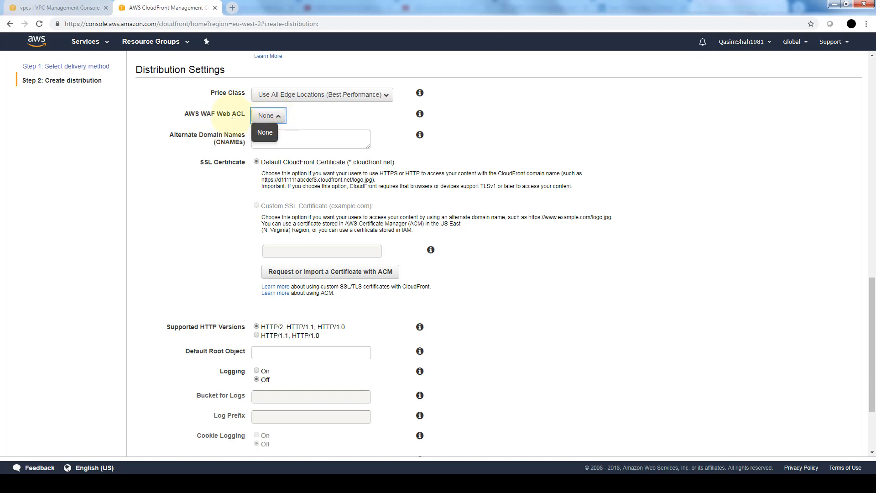
{"action": "left_click", "coordinate": [265, 132]}
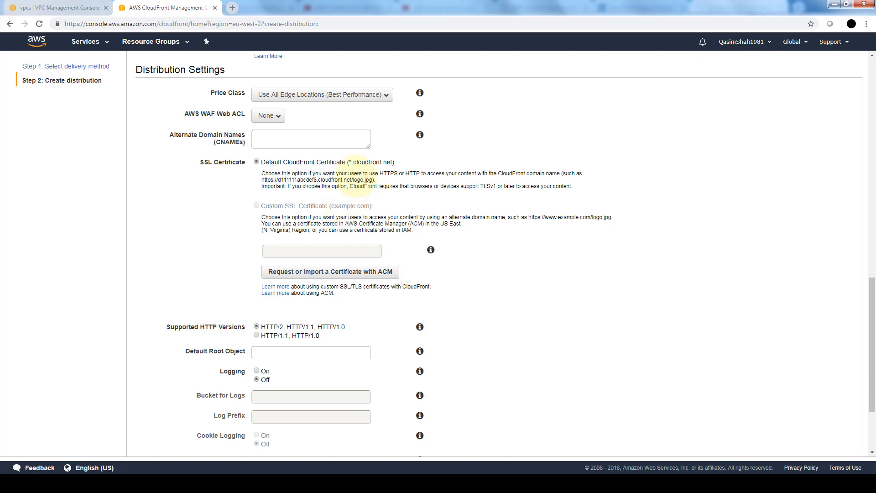
{"action": "scroll", "coordinate": [872, 386], "scroll_direction": "down", "scroll_amount": 3}
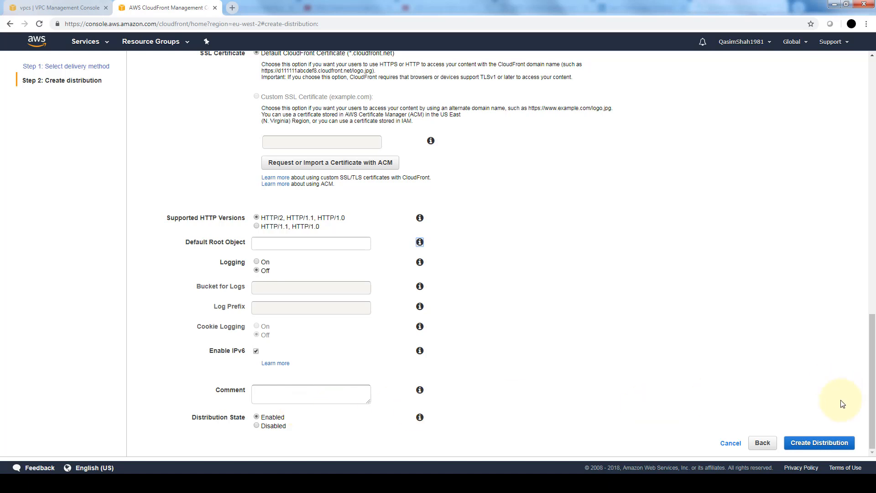
{"action": "left_click", "coordinate": [831, 443]}
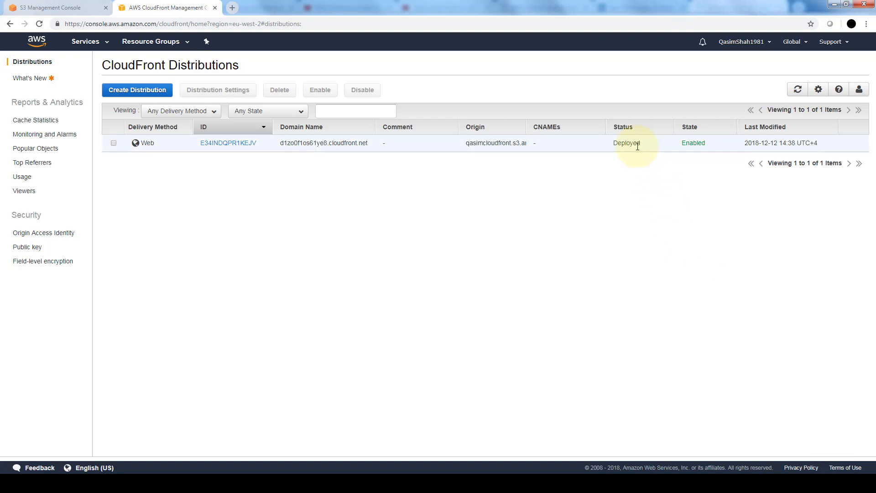
Check AdobeStock_59340927.jpg through its direct S3 link in the qasimcloudfront bucket, and return to the object's details
{"action": "left_click", "coordinate": [66, 4]}
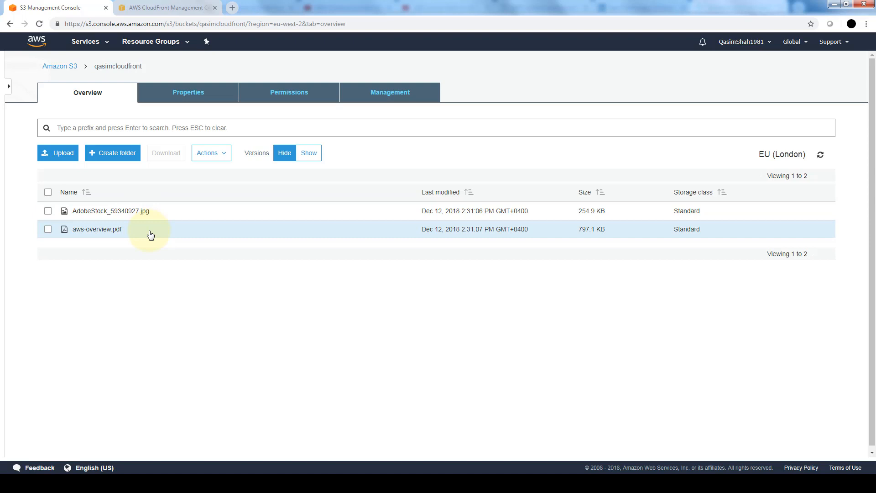
{"action": "left_click", "coordinate": [146, 211]}
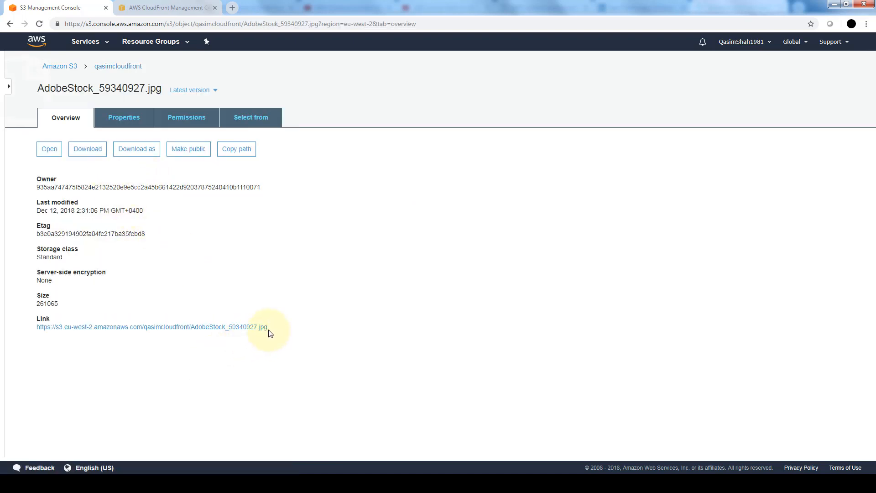
{"action": "left_click_drag", "start_coordinate": [270, 333], "coordinate": [124, 323]}
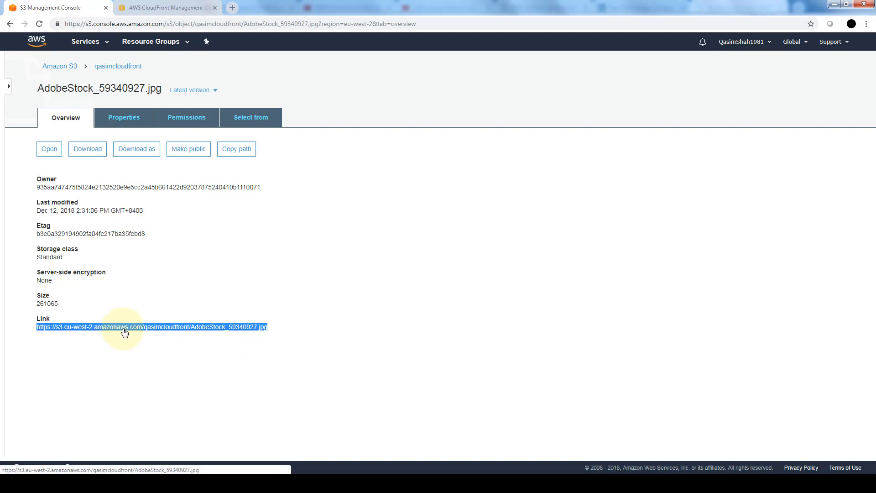
{"action": "left_click", "coordinate": [123, 329]}
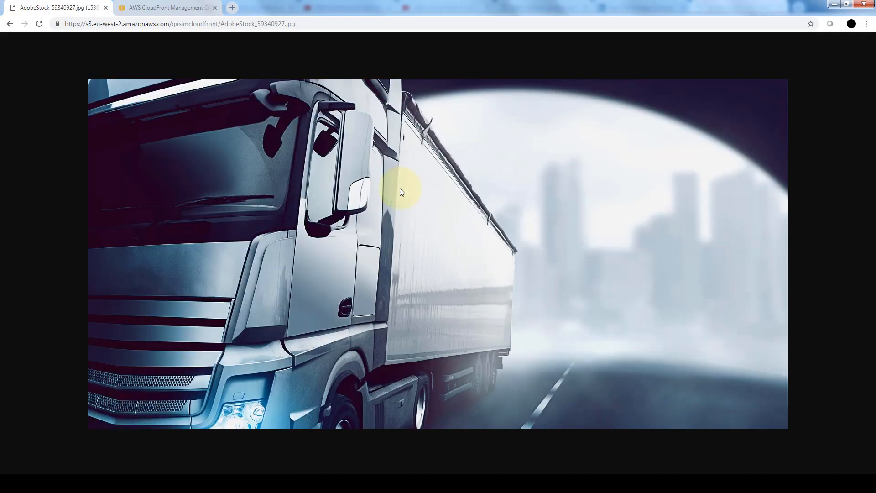
{"action": "left_click", "coordinate": [11, 23]}
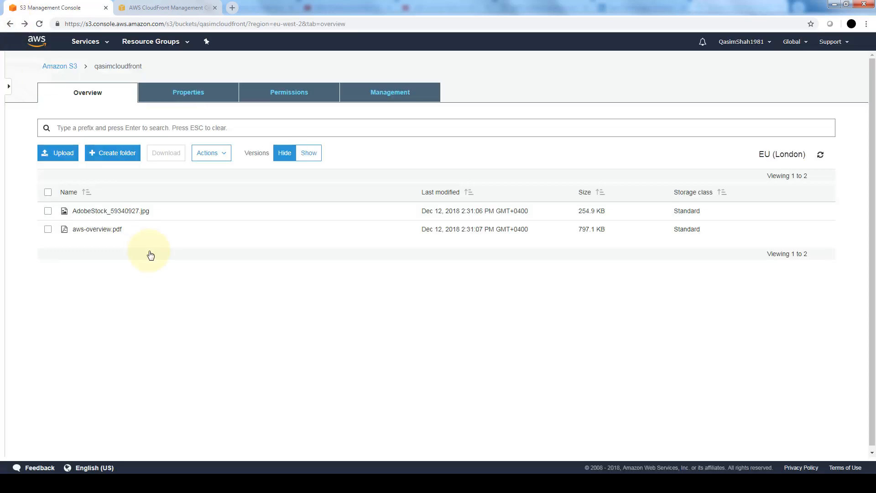
{"action": "left_click", "coordinate": [137, 211]}
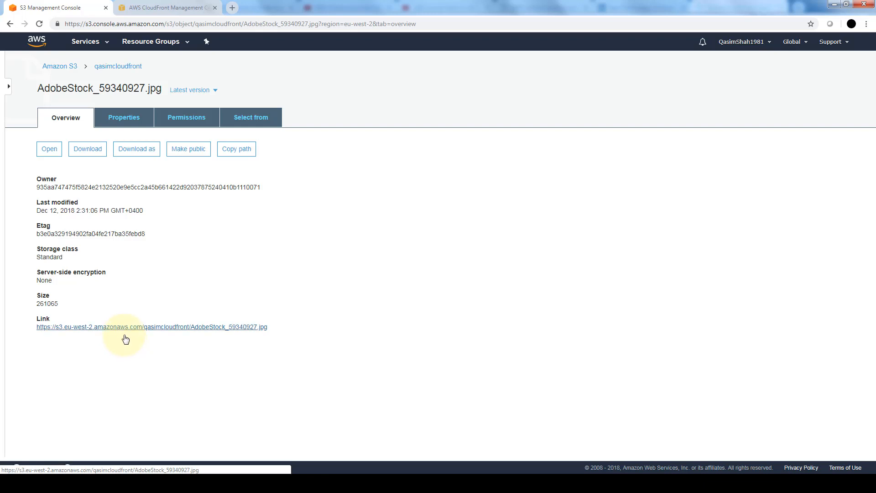
{"action": "left_click", "coordinate": [192, 4]}
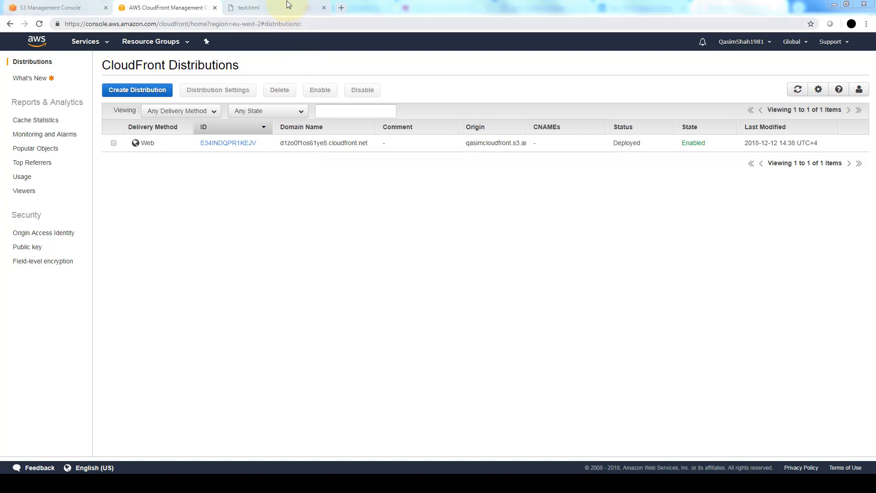
{"action": "left_click", "coordinate": [286, 4]}
{"action": "left_click", "coordinate": [291, 23]}
{"action": "type", "text": "http://d1zo0f1os61ye8.cloudfront.net/AdobeStock_59340927.jpg"}
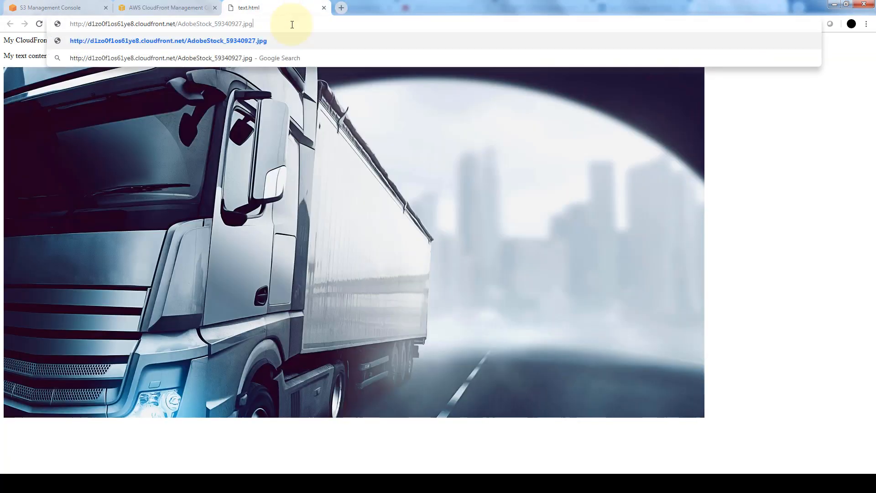
{"action": "key", "text": "Return"}
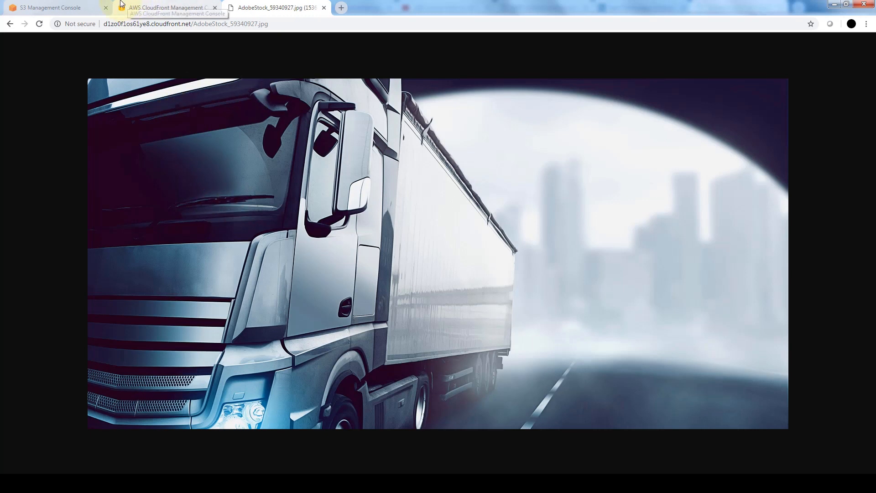
{"action": "left_click", "coordinate": [88, 4]}
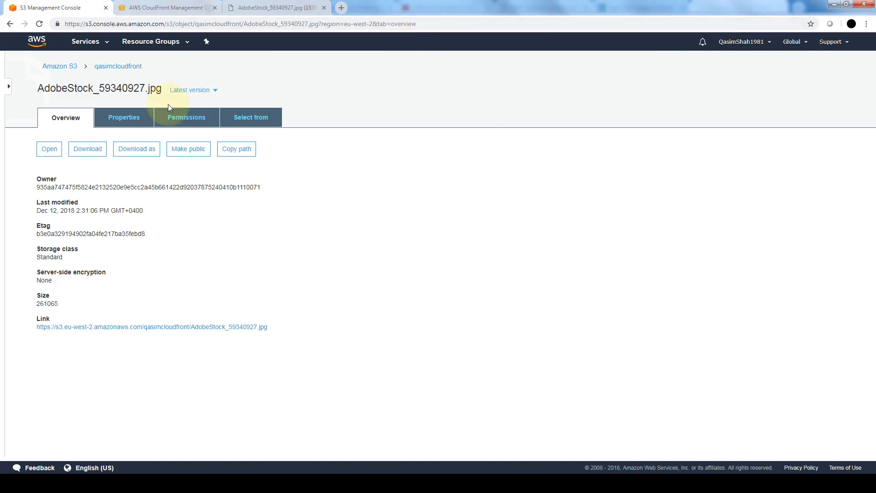
{"action": "left_click", "coordinate": [307, 4]}
Open the deployed CloudFront distribution's settings and examine its general details and its origins and origin groups
{"action": "left_click", "coordinate": [207, 6]}
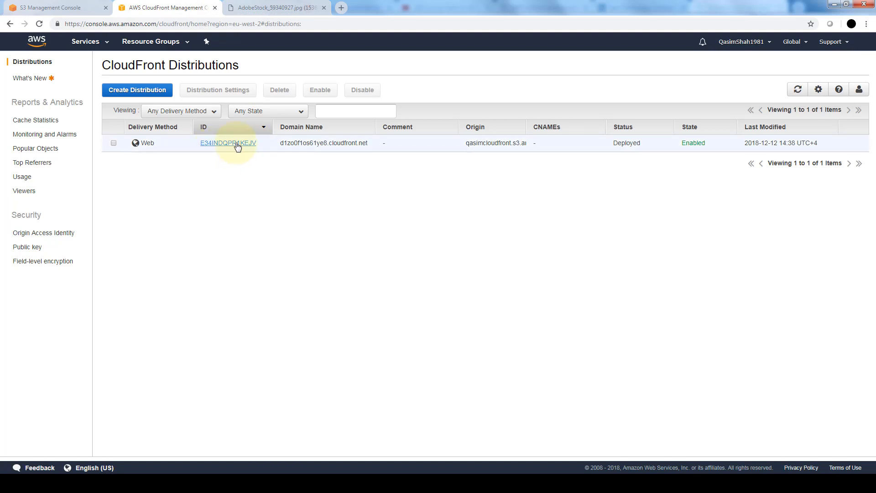
{"action": "left_click", "coordinate": [204, 143]}
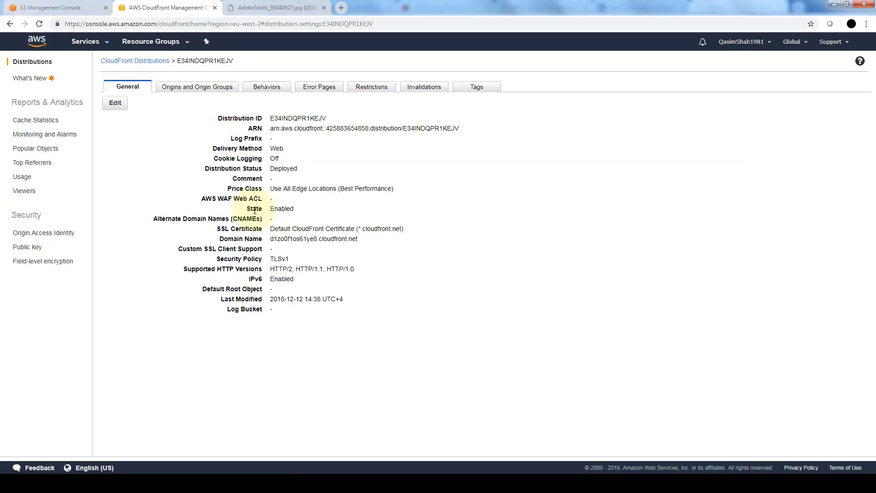
{"action": "left_click", "coordinate": [224, 87]}
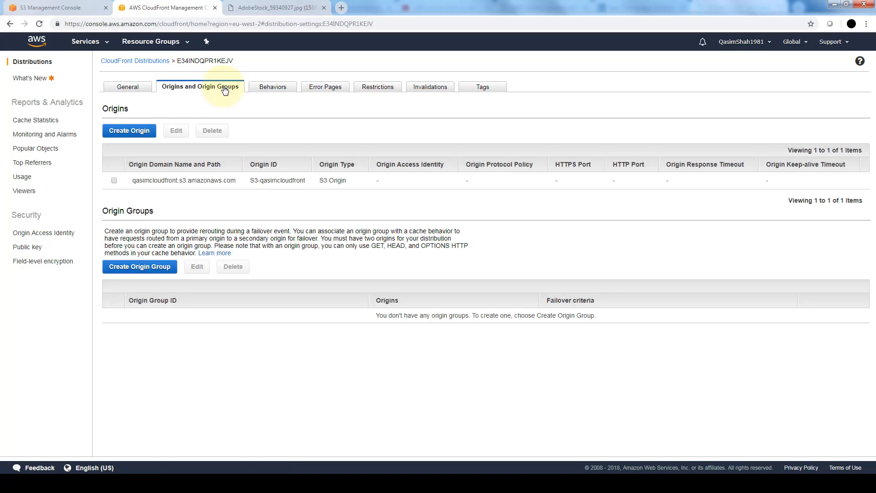